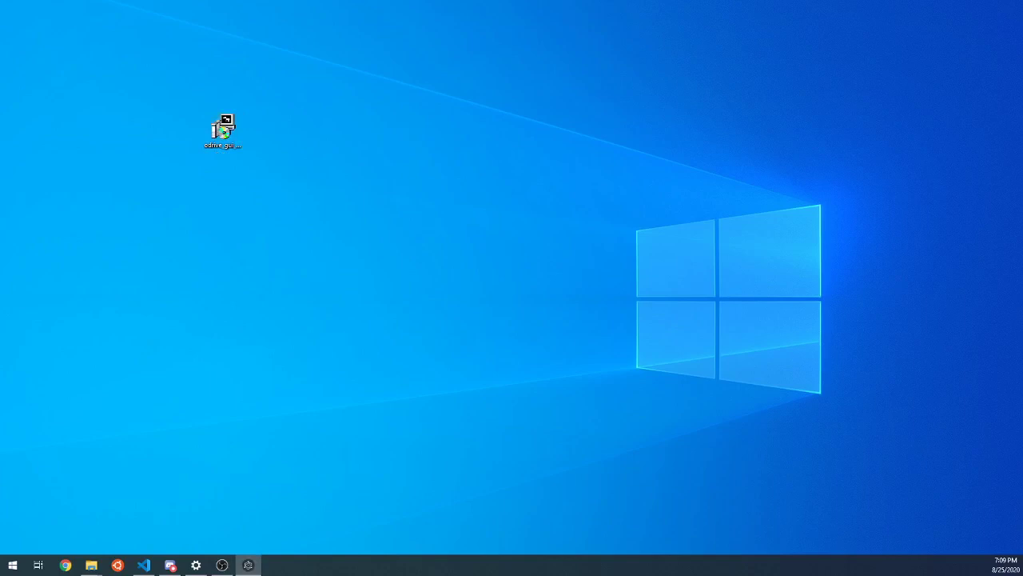
Start sampling on the Config dashboard, and send axis0 requested_state 3 followed by requested_state 8.
{"action": "left_click_drag", "start_coordinate": [781, 7], "coordinate": [523, 5]}
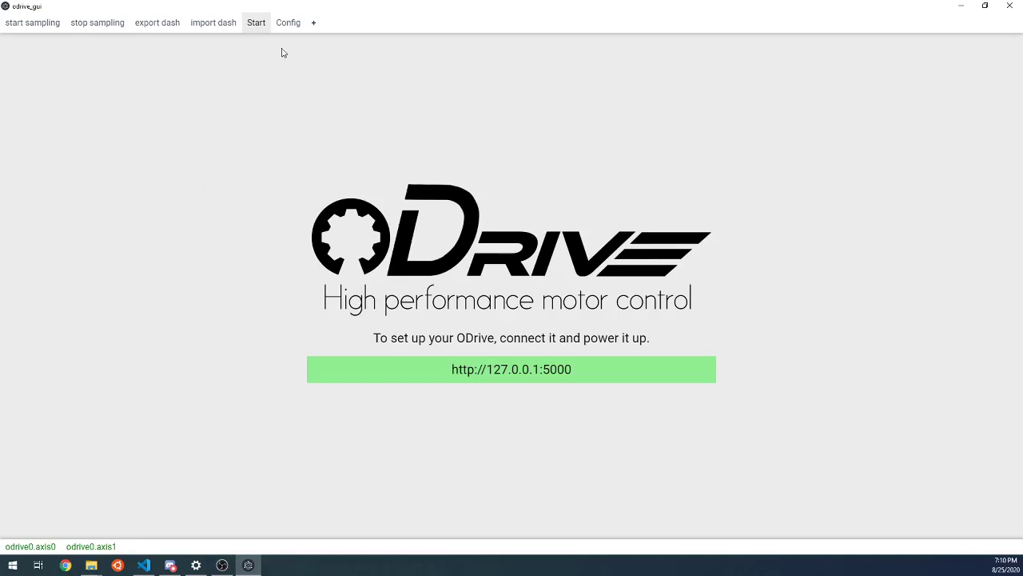
{"action": "left_click", "coordinate": [287, 23]}
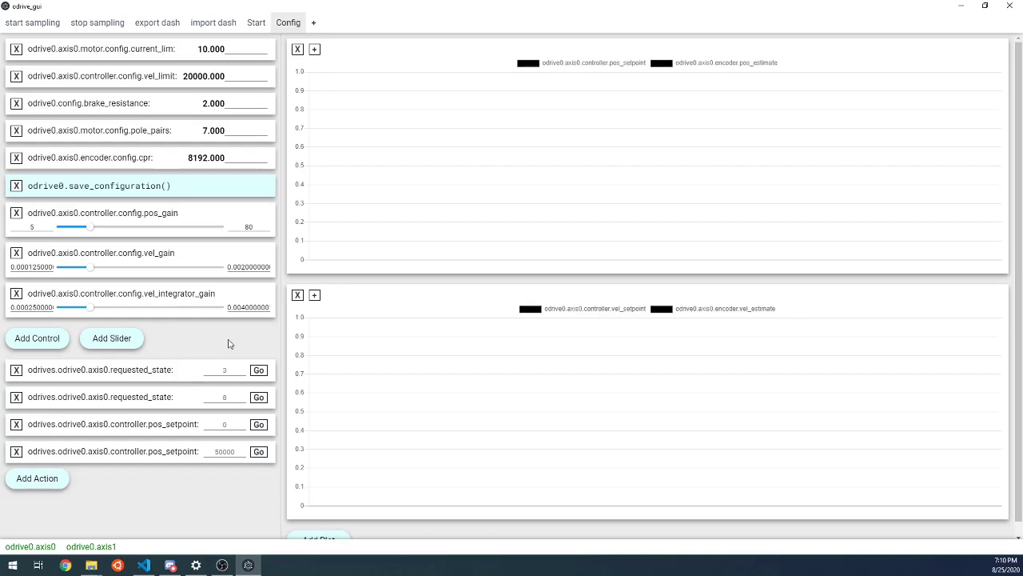
{"action": "left_click", "coordinate": [40, 24]}
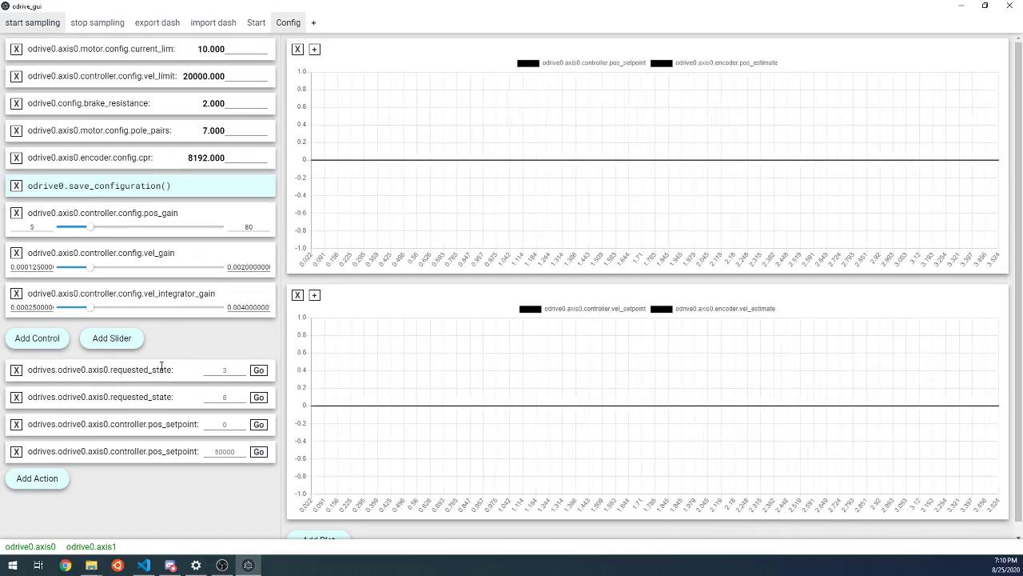
{"action": "left_click", "coordinate": [258, 371]}
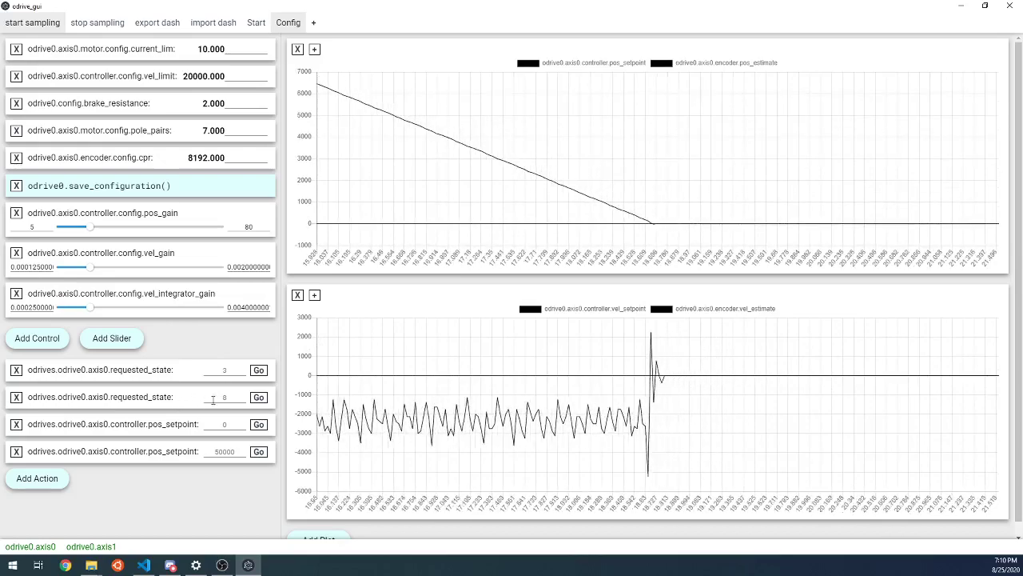
{"action": "left_click", "coordinate": [258, 397]}
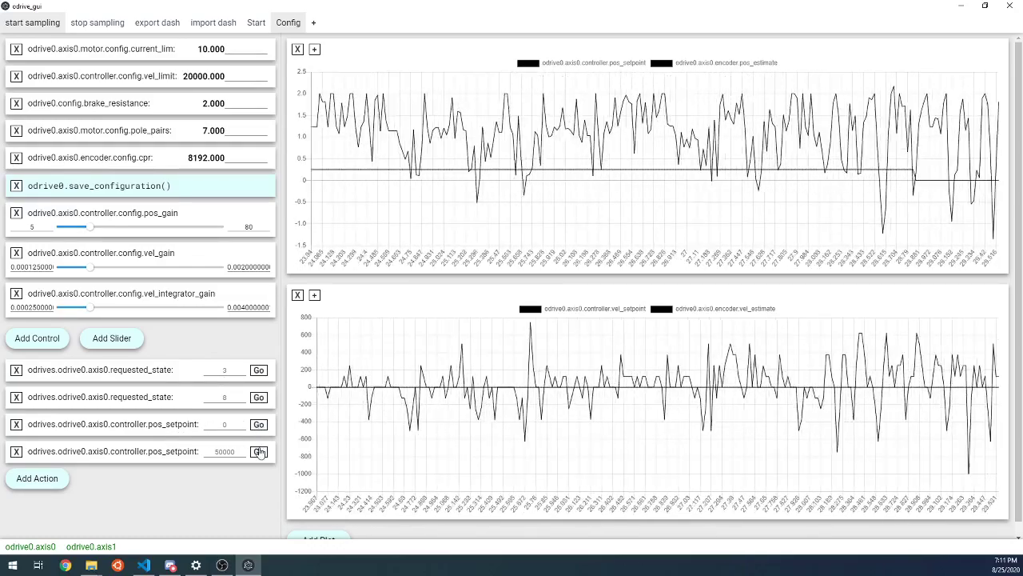
Move axis0 twice between pos_setpoint 50000 and 0 using the prepared actions, and stop sampling.
{"action": "left_click", "coordinate": [259, 452]}
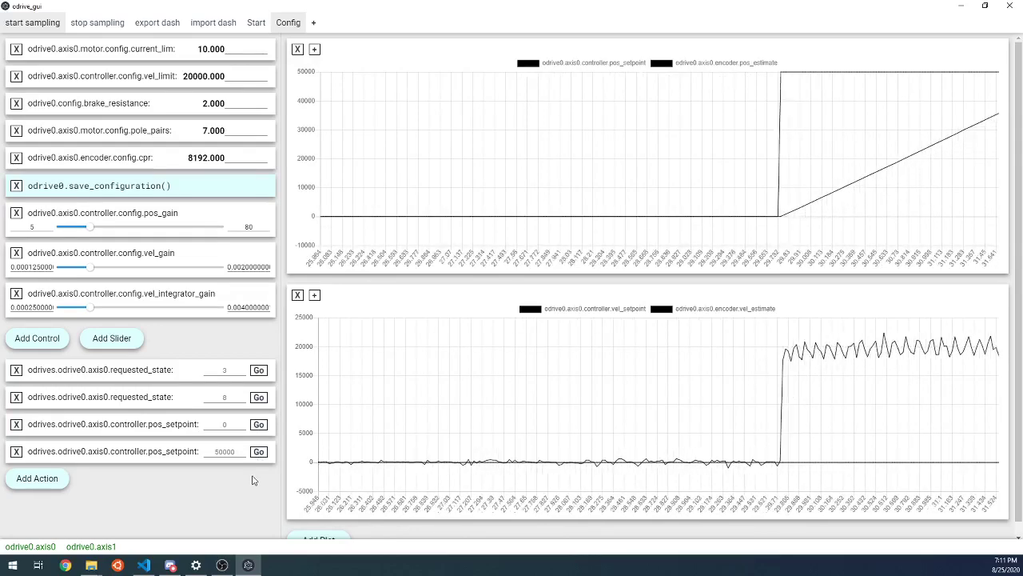
{"action": "left_click", "coordinate": [257, 425]}
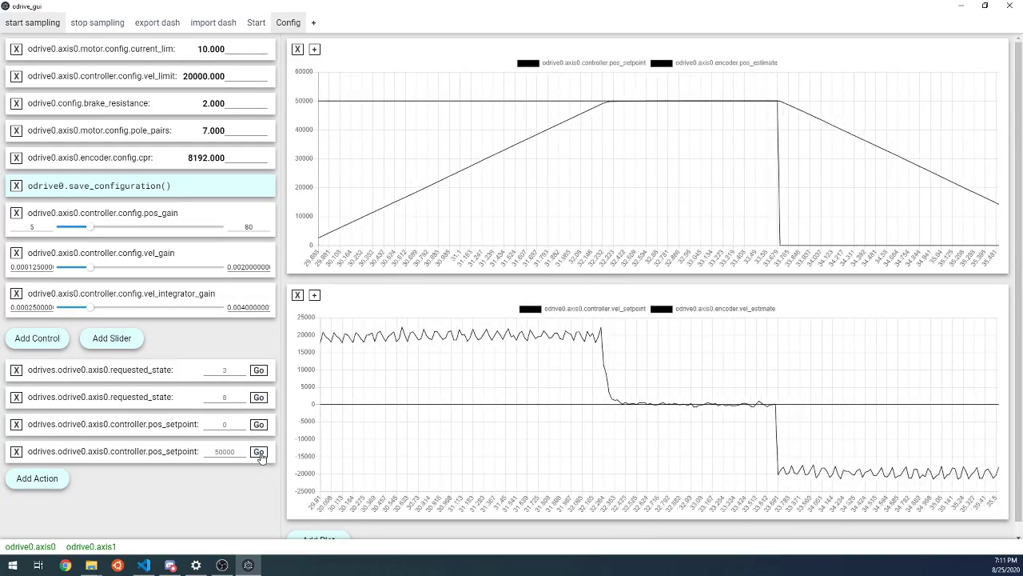
{"action": "left_click", "coordinate": [258, 453]}
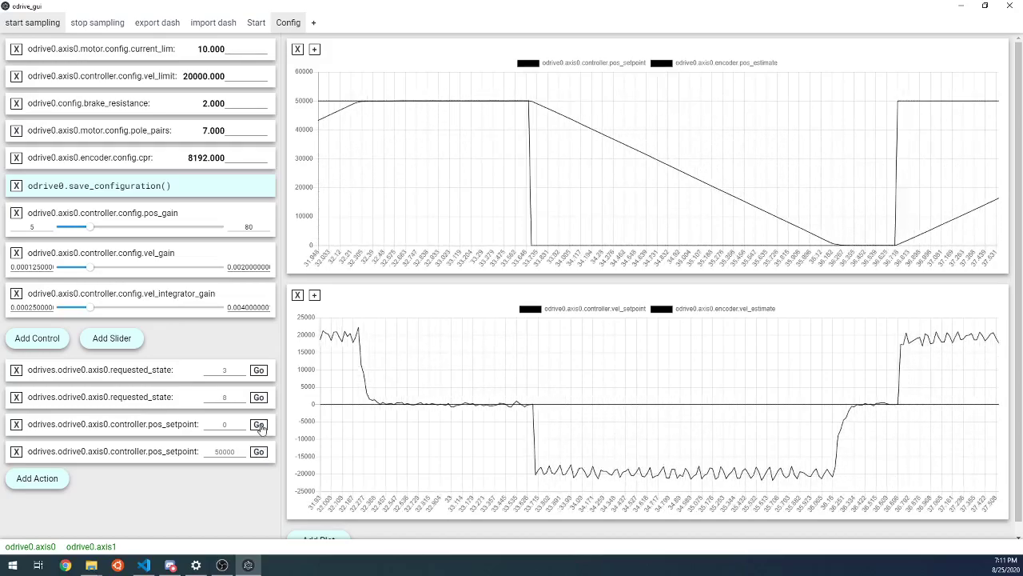
{"action": "left_click", "coordinate": [258, 425]}
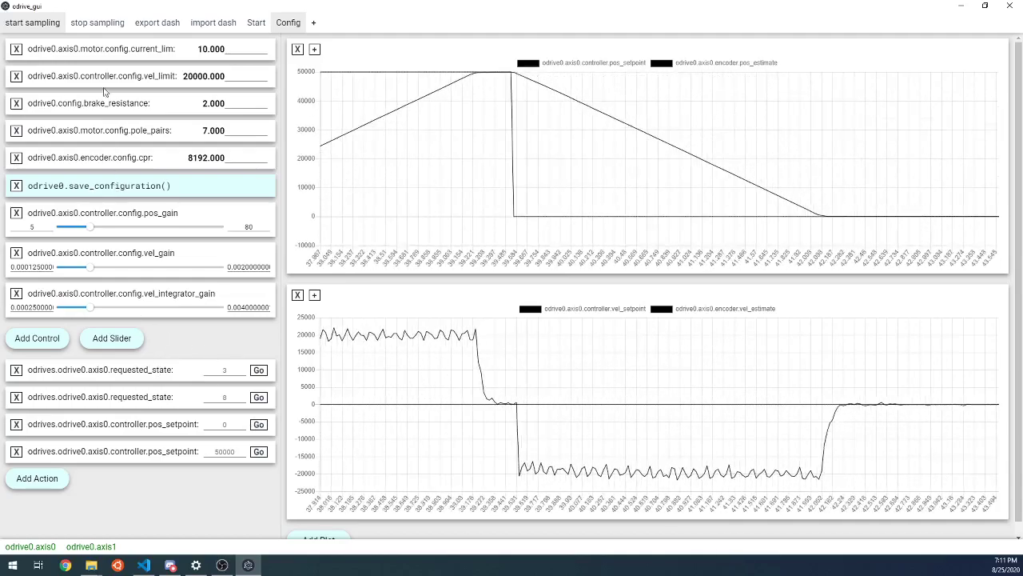
{"action": "left_click", "coordinate": [94, 22]}
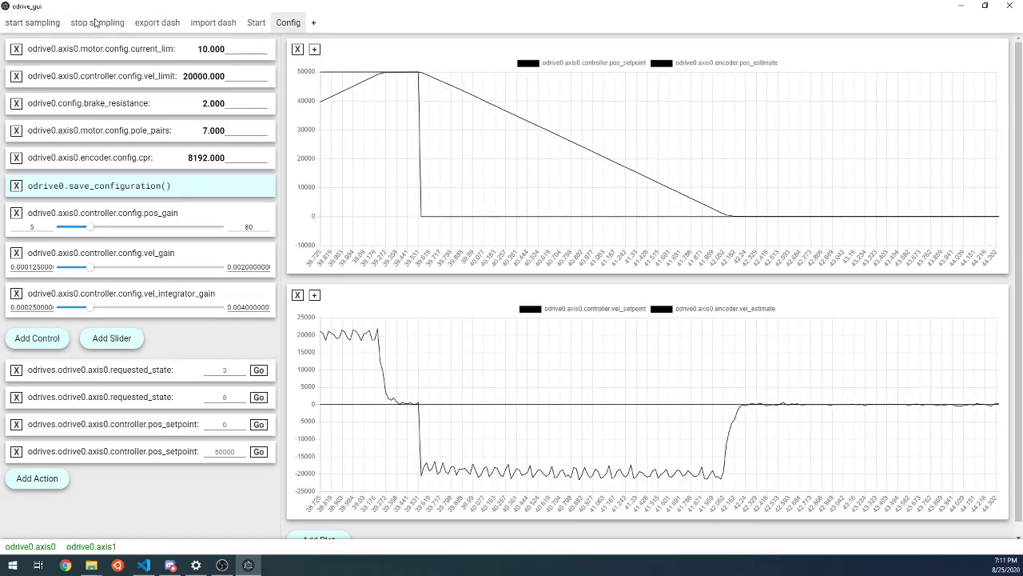
Examine the server address on the Start page and return to the Config dashboard.
{"action": "left_click", "coordinate": [249, 23]}
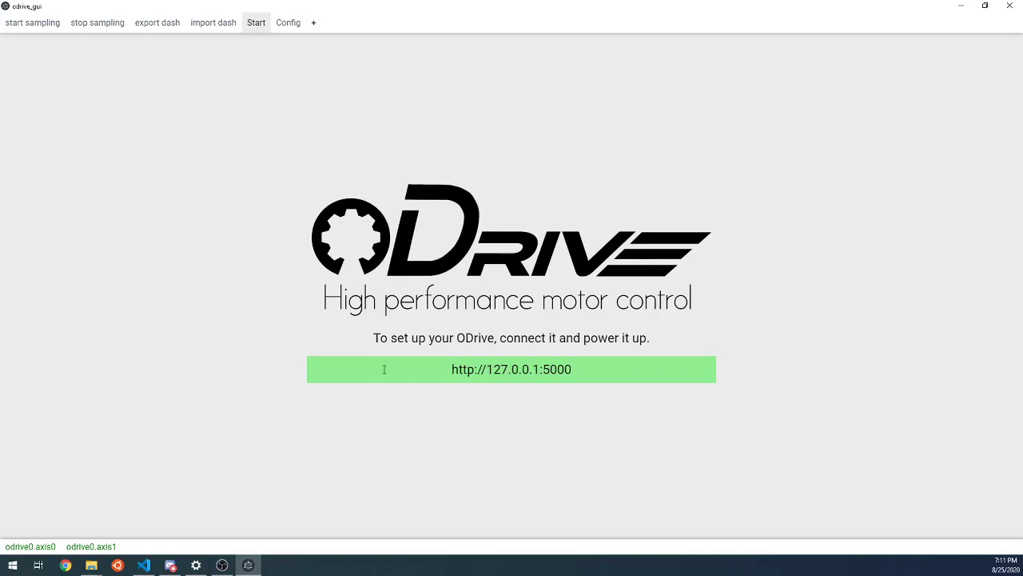
{"action": "left_click", "coordinate": [614, 374]}
{"action": "left_click", "coordinate": [290, 24]}
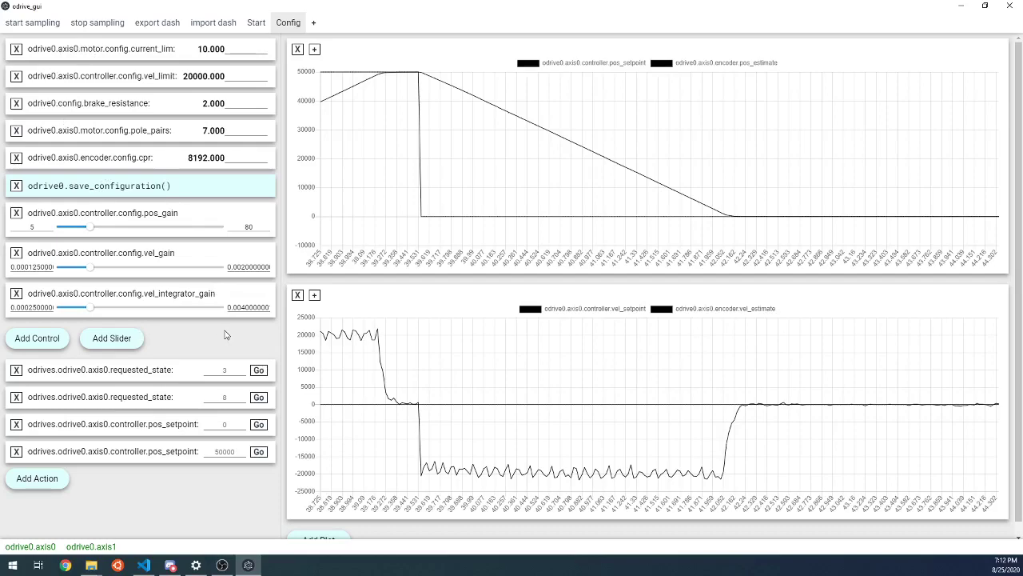
Create a new dashboard, add a control for odrive0.axis0.motor.config.current_lim, and set it to 25.
{"action": "left_click", "coordinate": [315, 24]}
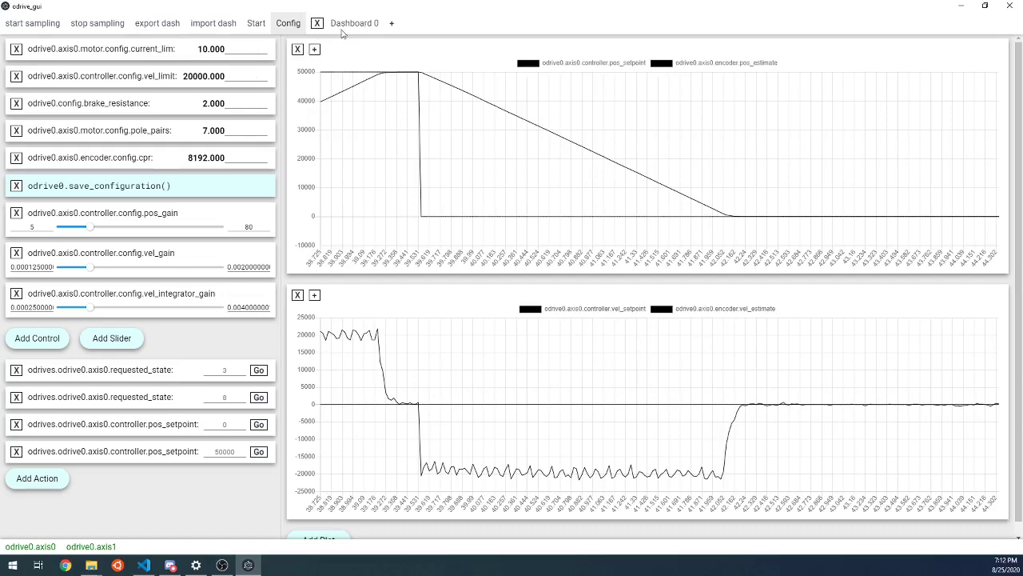
{"action": "left_click", "coordinate": [344, 26]}
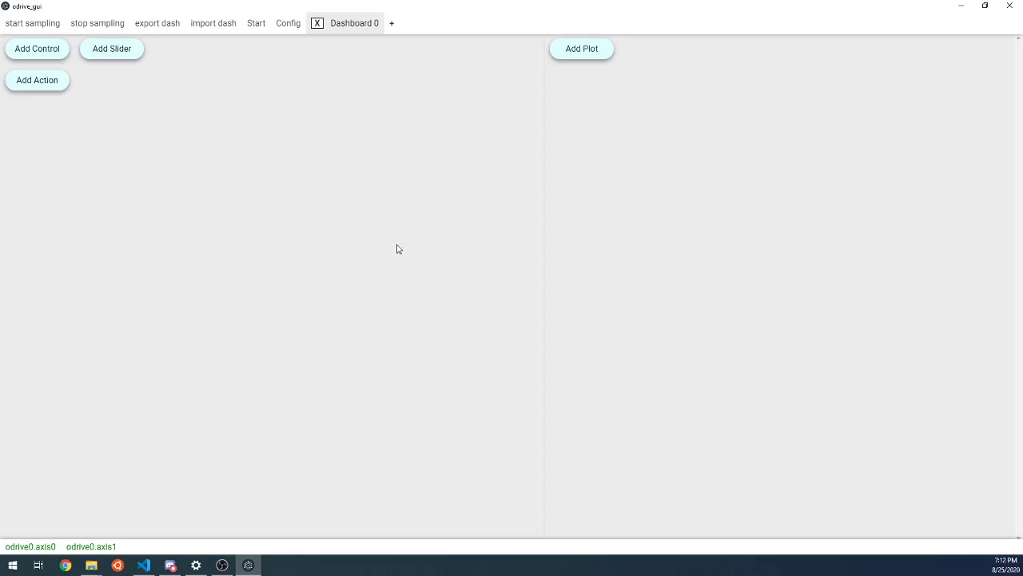
{"action": "left_click", "coordinate": [42, 60]}
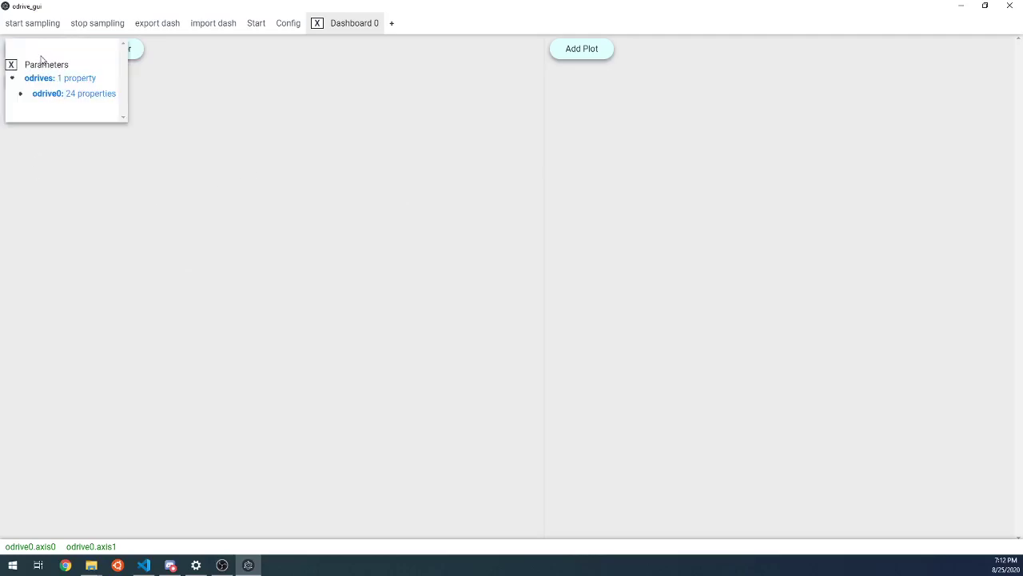
{"action": "left_click", "coordinate": [17, 96]}
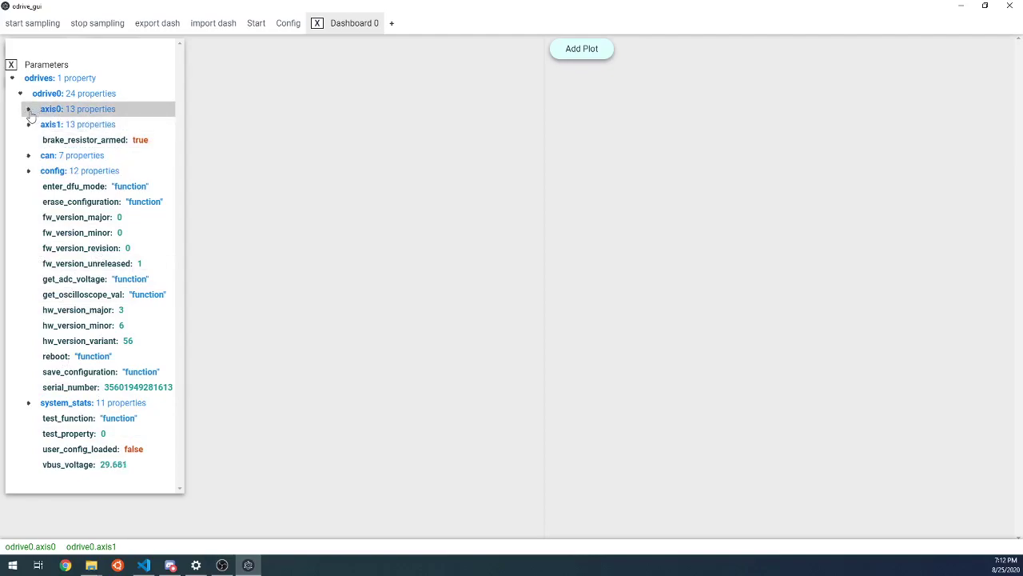
{"action": "left_click", "coordinate": [29, 109]}
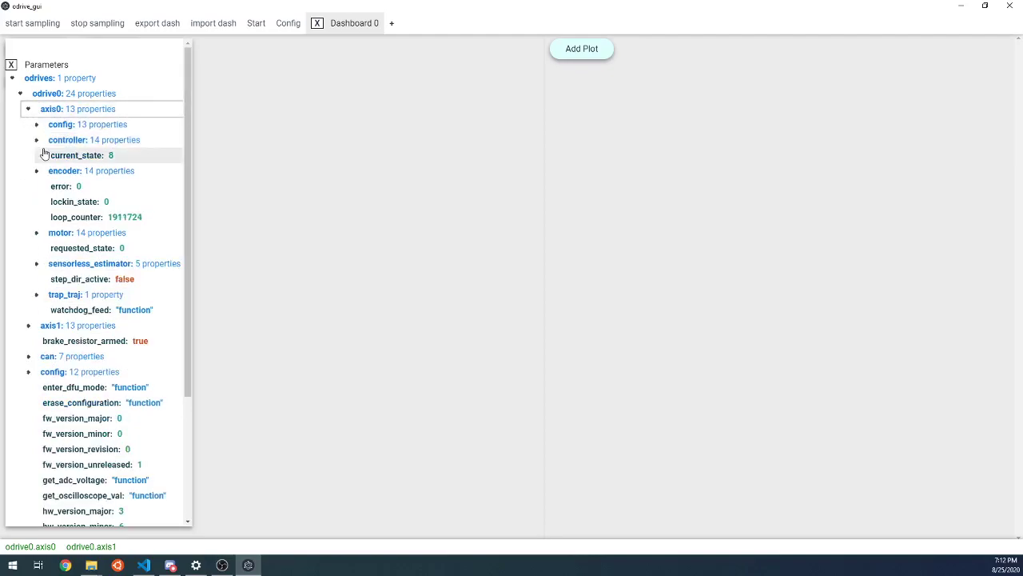
{"action": "left_click", "coordinate": [38, 235]}
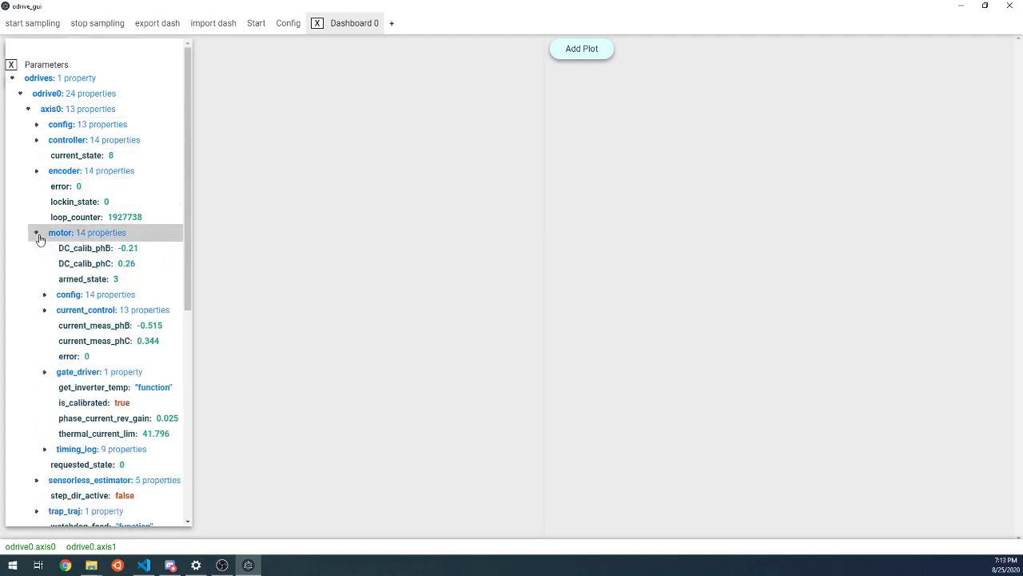
{"action": "left_click", "coordinate": [41, 294]}
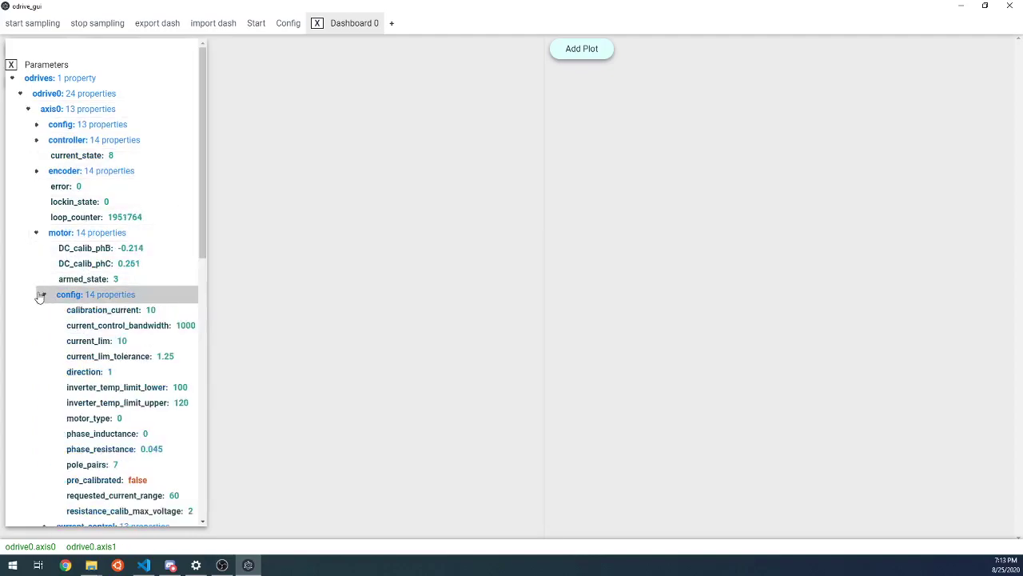
{"action": "left_click", "coordinate": [108, 346]}
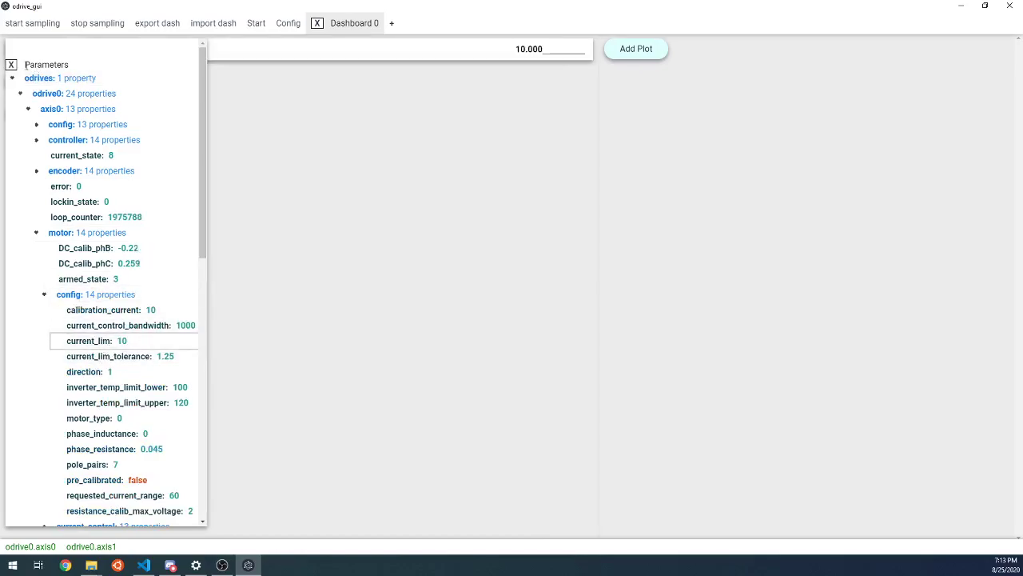
{"action": "left_click", "coordinate": [12, 64]}
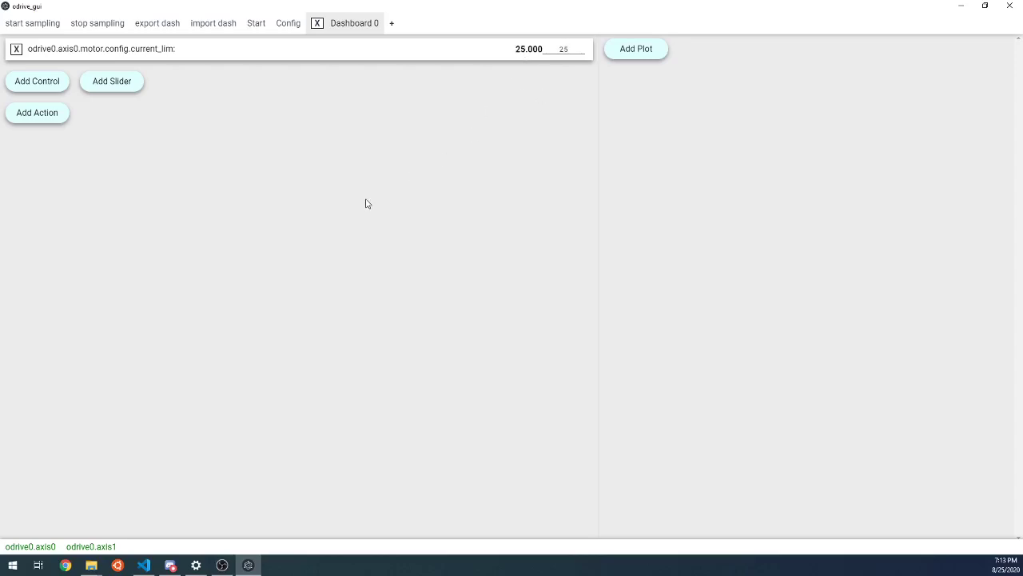
Add sliders for the axis0 controller config parameters vel_gain, vel_integrator_gain and vel_limit.
{"action": "left_click", "coordinate": [105, 83]}
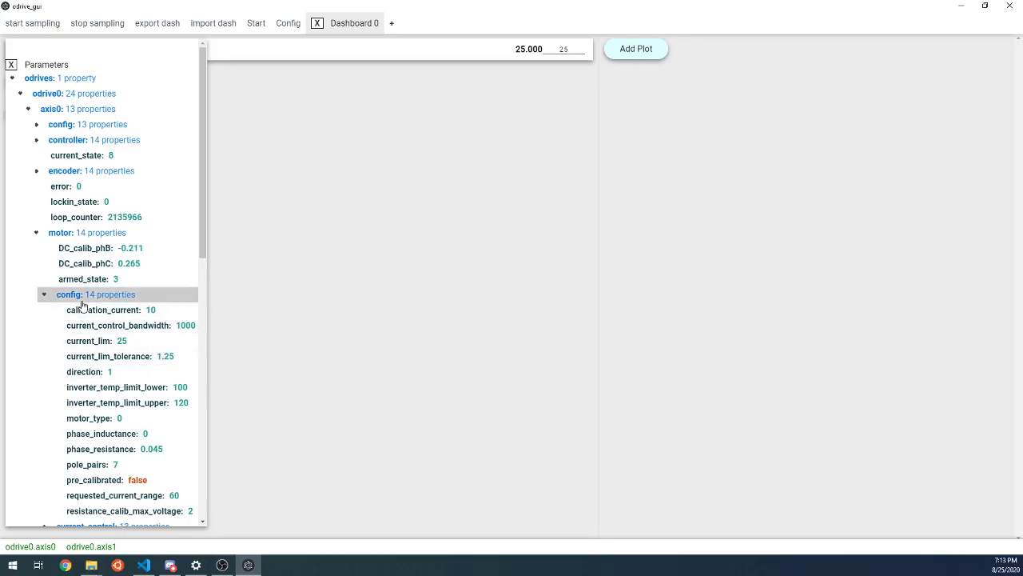
{"action": "left_click", "coordinate": [36, 141]}
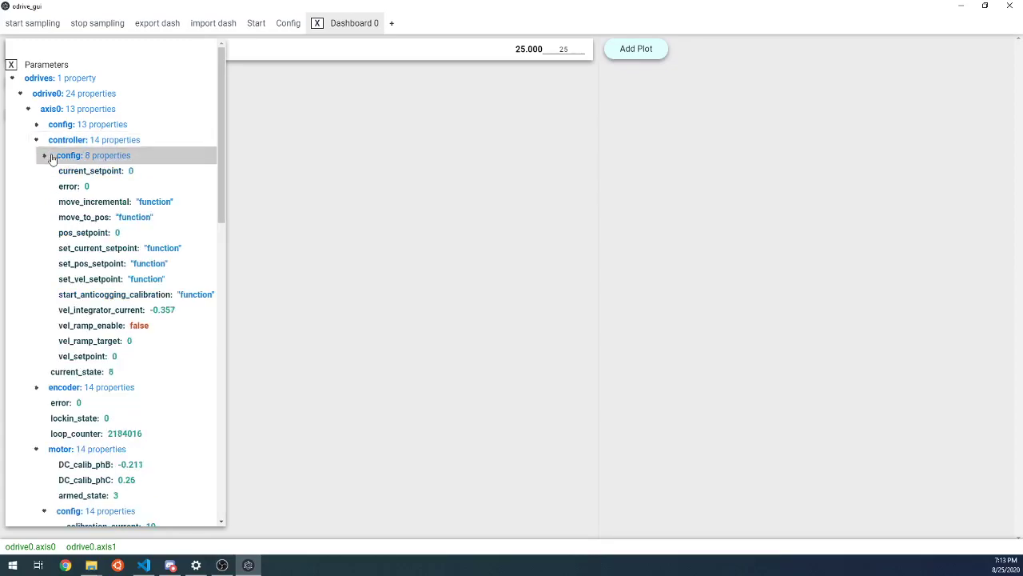
{"action": "left_click", "coordinate": [44, 155]}
{"action": "left_click", "coordinate": [132, 219]}
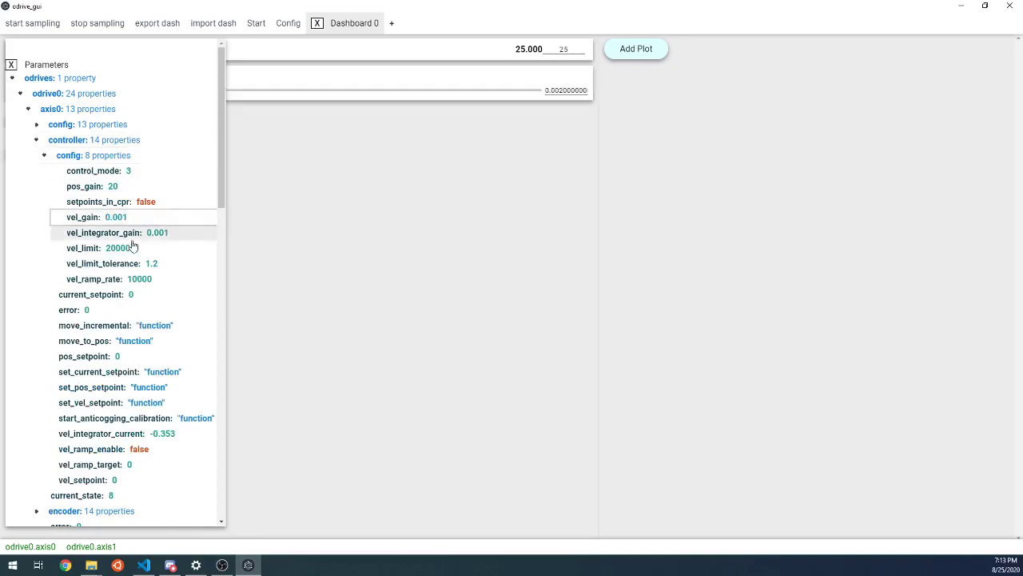
{"action": "left_click", "coordinate": [180, 239]}
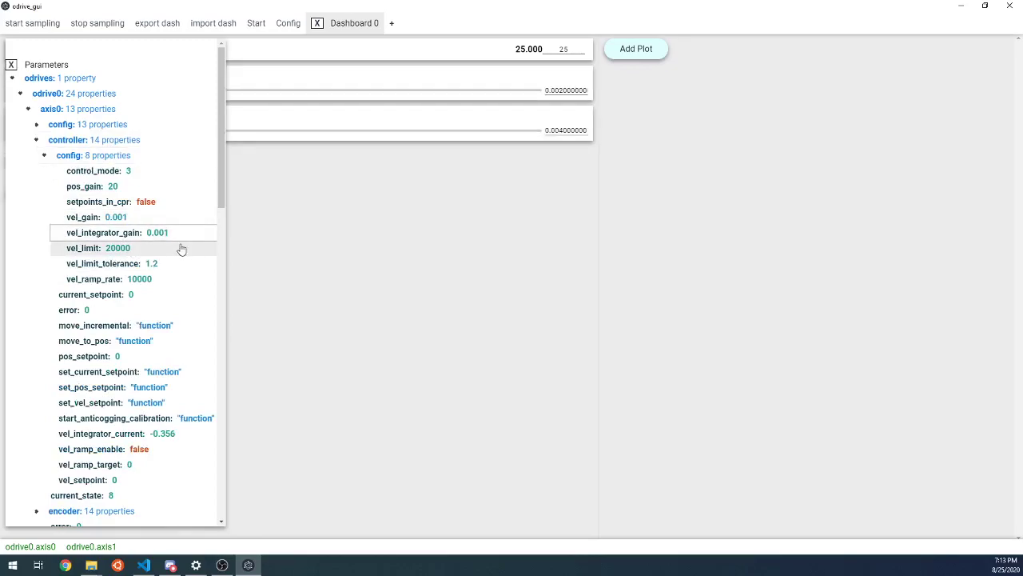
{"action": "left_click", "coordinate": [181, 249]}
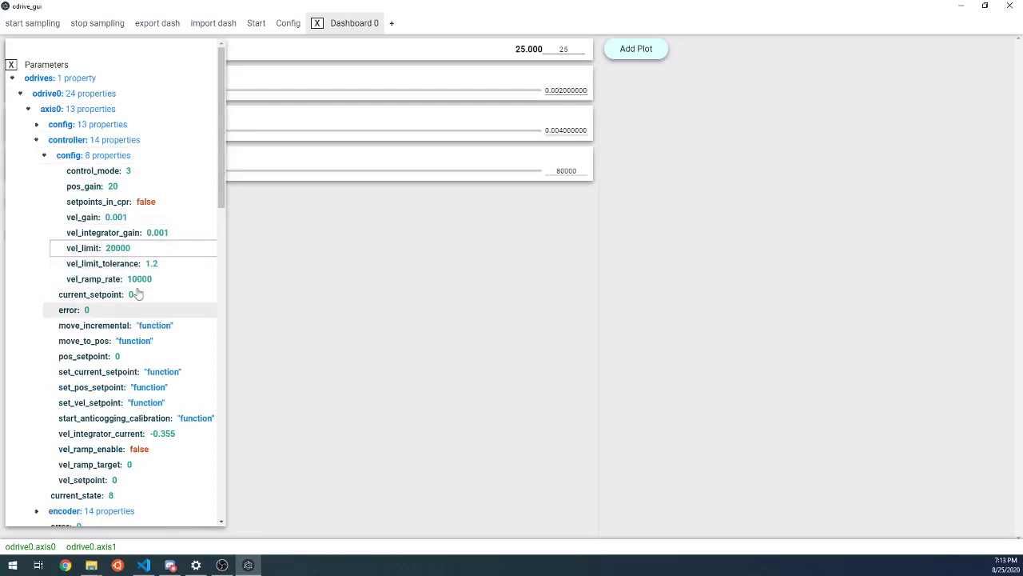
{"action": "left_click", "coordinate": [11, 65]}
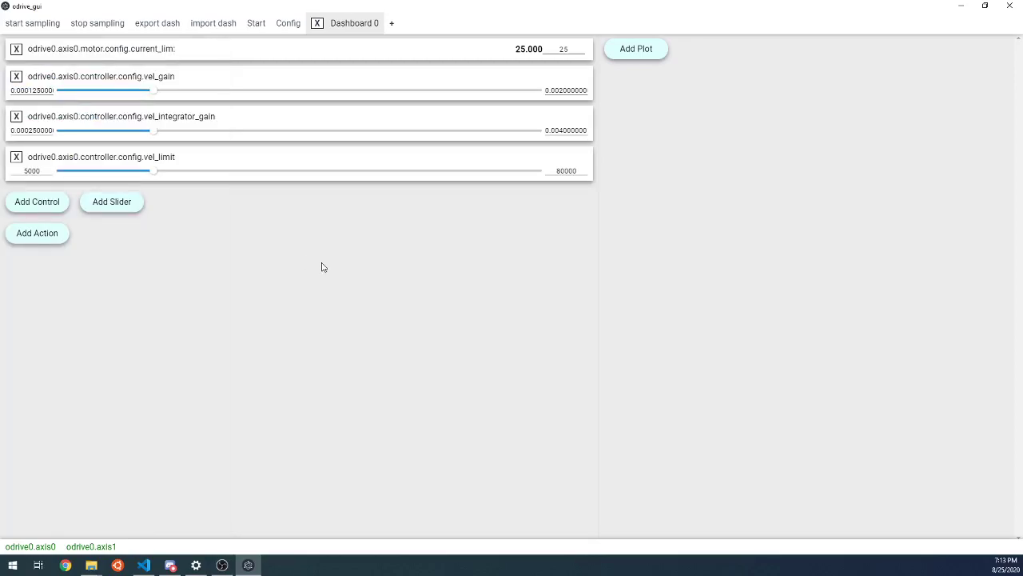
Add a plot showing odrive0.axis0.controller.vel_setpoint and odrive0.axis0.encoder.vel_estimate.
{"action": "left_click", "coordinate": [634, 52]}
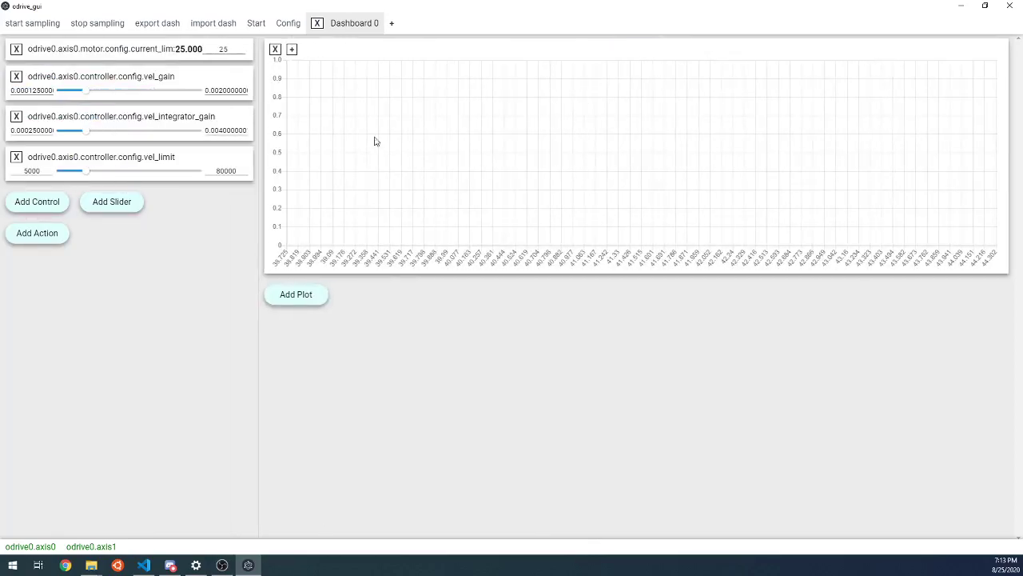
{"action": "left_click", "coordinate": [291, 49]}
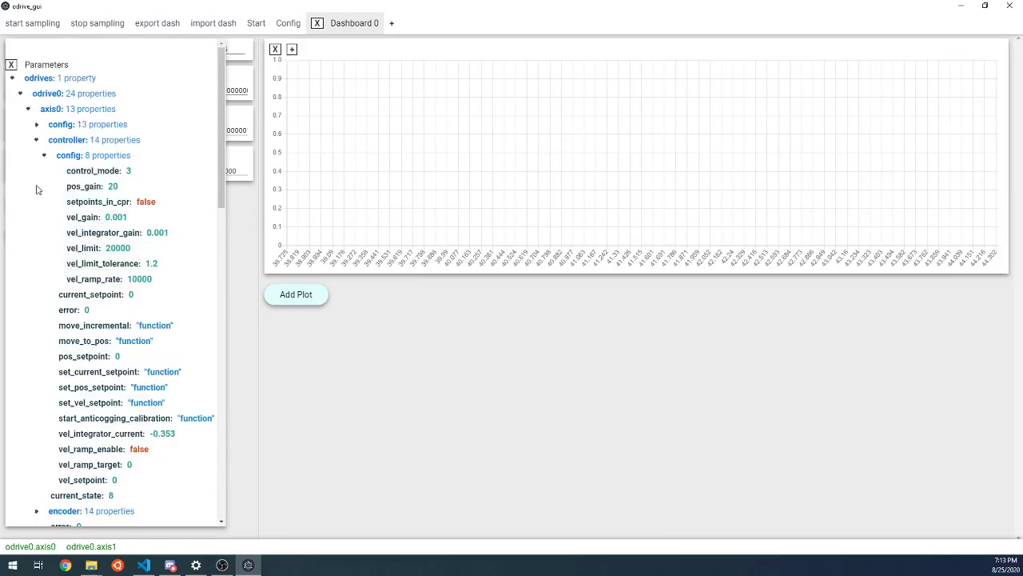
{"action": "left_click", "coordinate": [44, 157]}
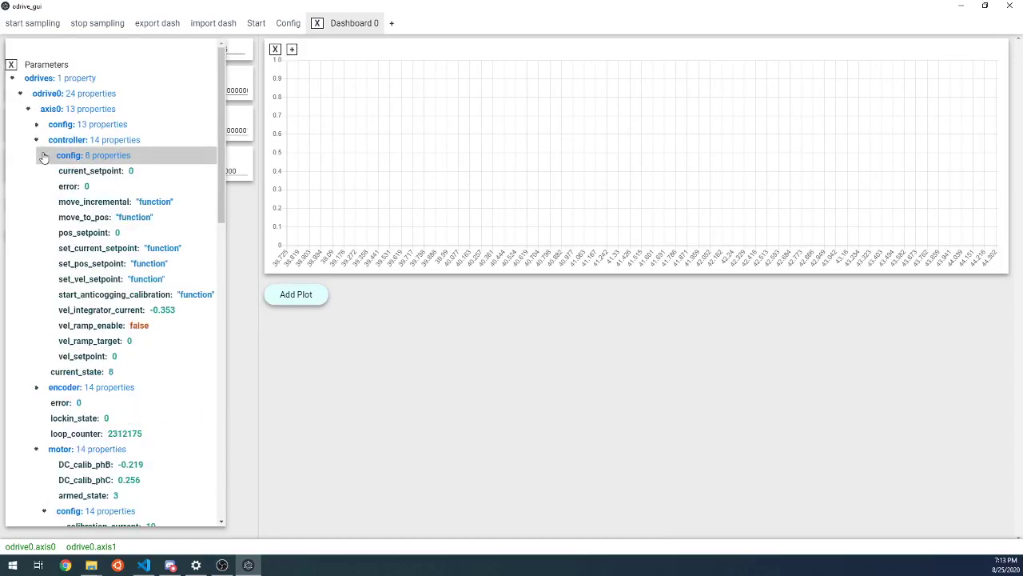
{"action": "left_click", "coordinate": [123, 359]}
{"action": "scroll", "coordinate": [120, 320], "scroll_direction": "down", "scroll_amount": 2}
{"action": "left_click", "coordinate": [78, 229]}
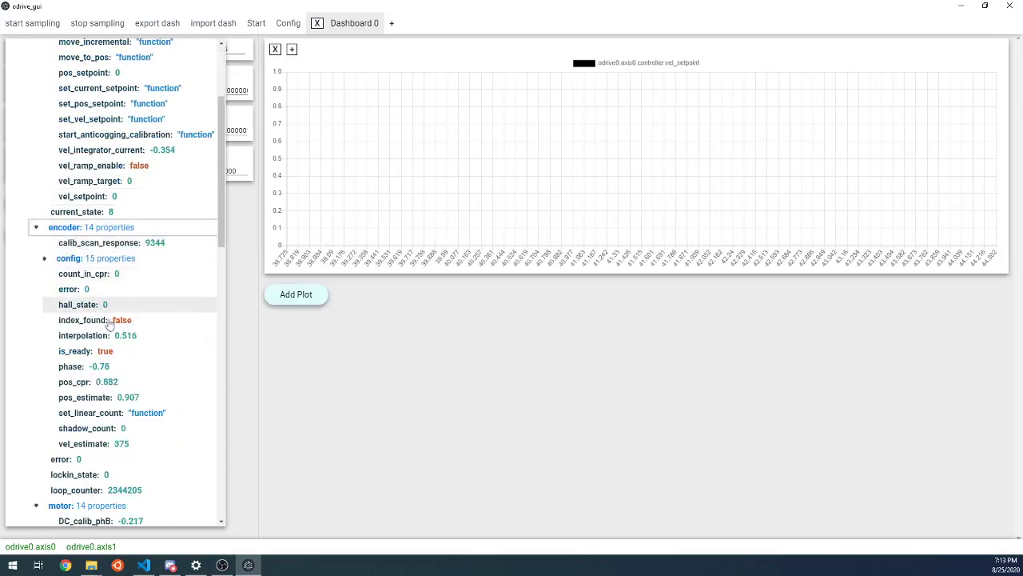
{"action": "left_click", "coordinate": [120, 444]}
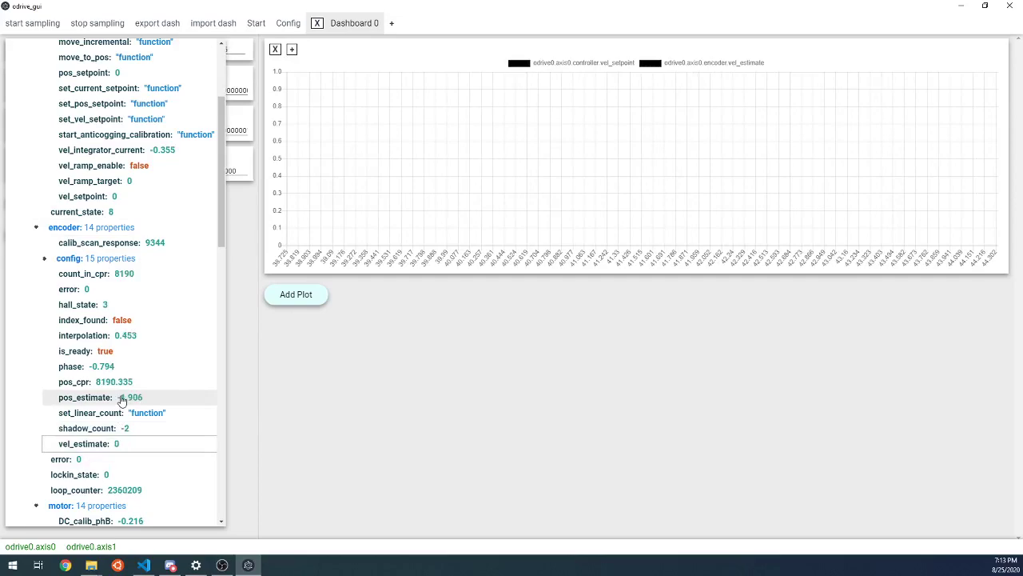
{"action": "scroll", "coordinate": [126, 400], "scroll_direction": "up", "scroll_amount": 2}
{"action": "left_click", "coordinate": [11, 64]}
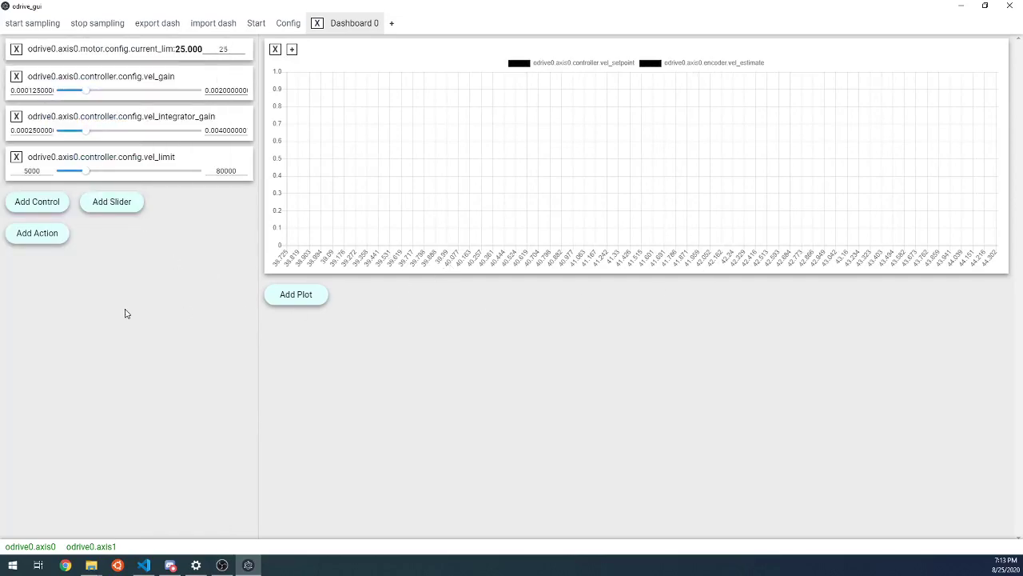
Add two actions for odrive0.axis0.controller.vel_setpoint, one with the value 0 and the other with 15000.
{"action": "left_click", "coordinate": [63, 243]}
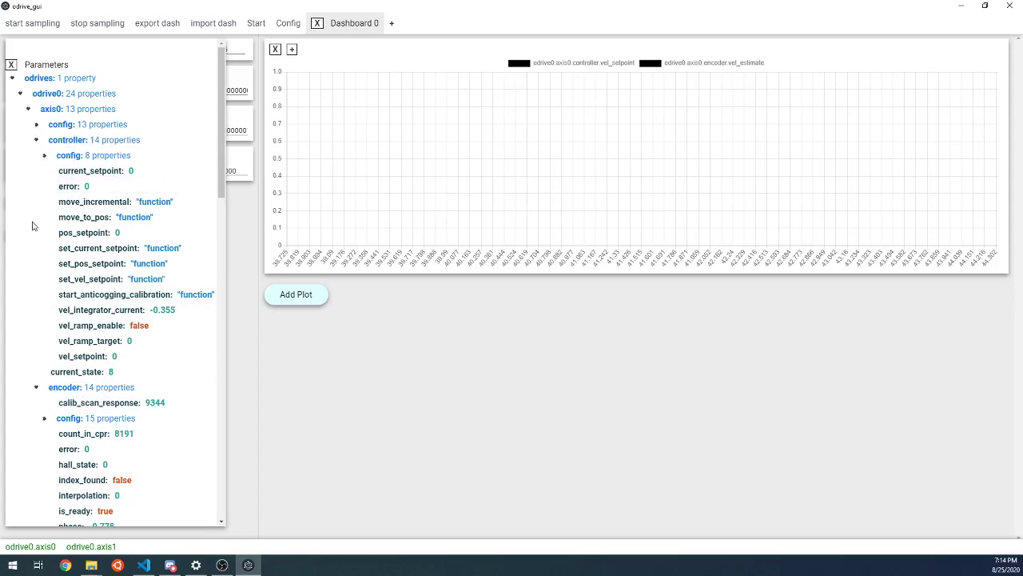
{"action": "left_click", "coordinate": [37, 142]}
{"action": "left_click", "coordinate": [36, 141]}
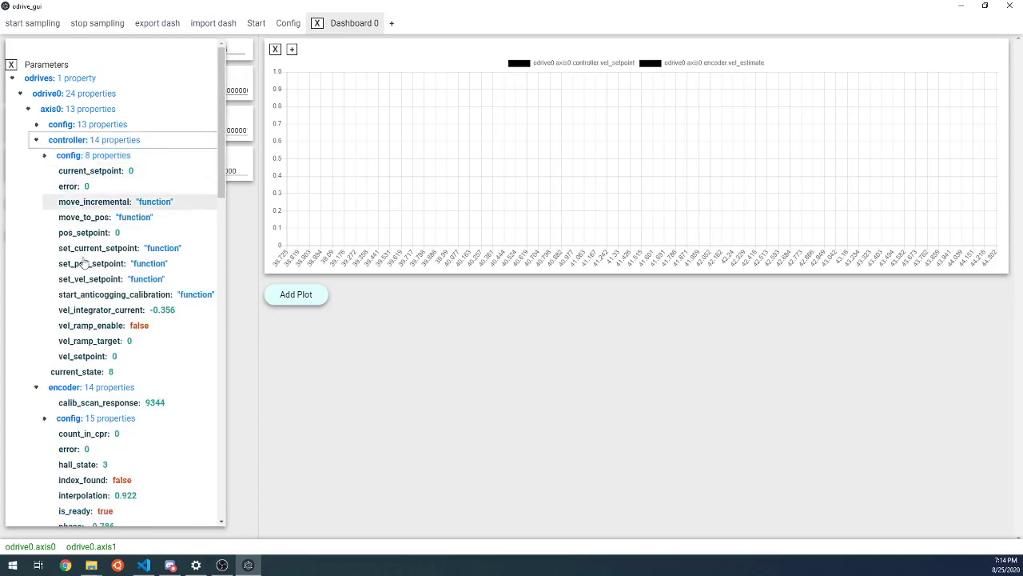
{"action": "left_click", "coordinate": [117, 357]}
{"action": "left_click", "coordinate": [117, 358]}
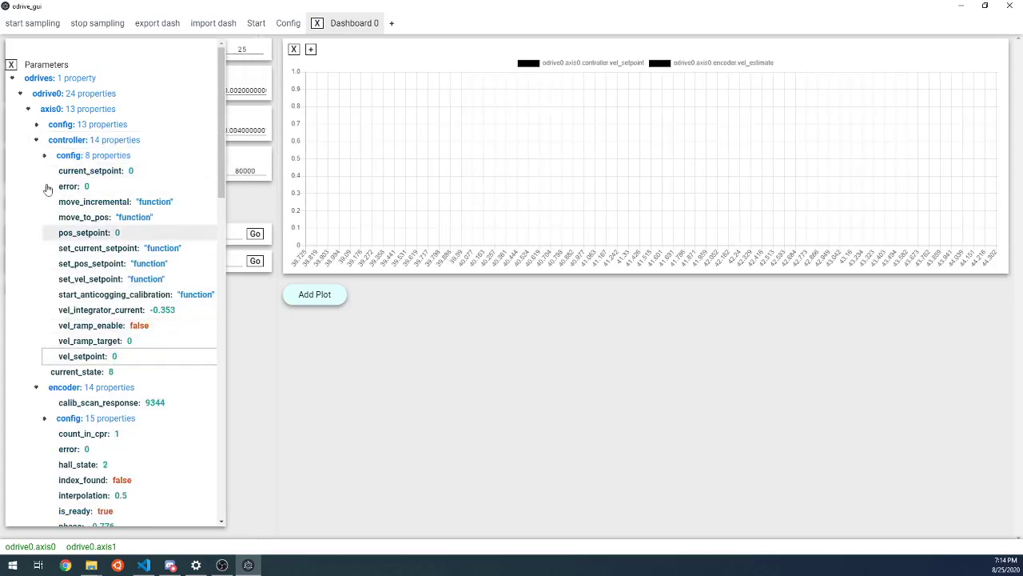
{"action": "left_click", "coordinate": [10, 63]}
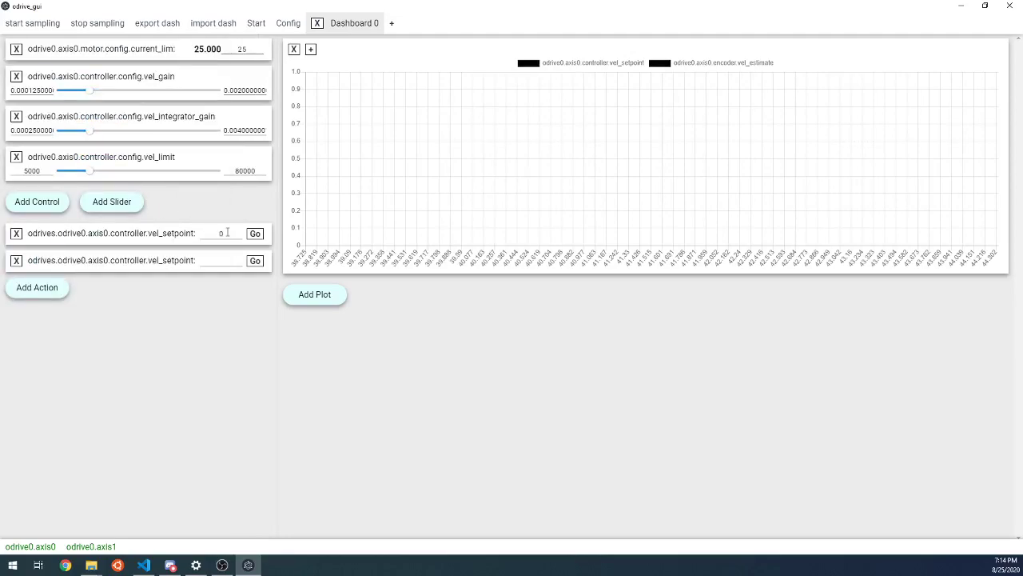
{"action": "left_click", "coordinate": [224, 260]}
{"action": "type", "text": "15000"}
Export the dashboard to the GUI Dashboards folder as velocity_control.json, replacing the existing file.
{"action": "left_click", "coordinate": [157, 24]}
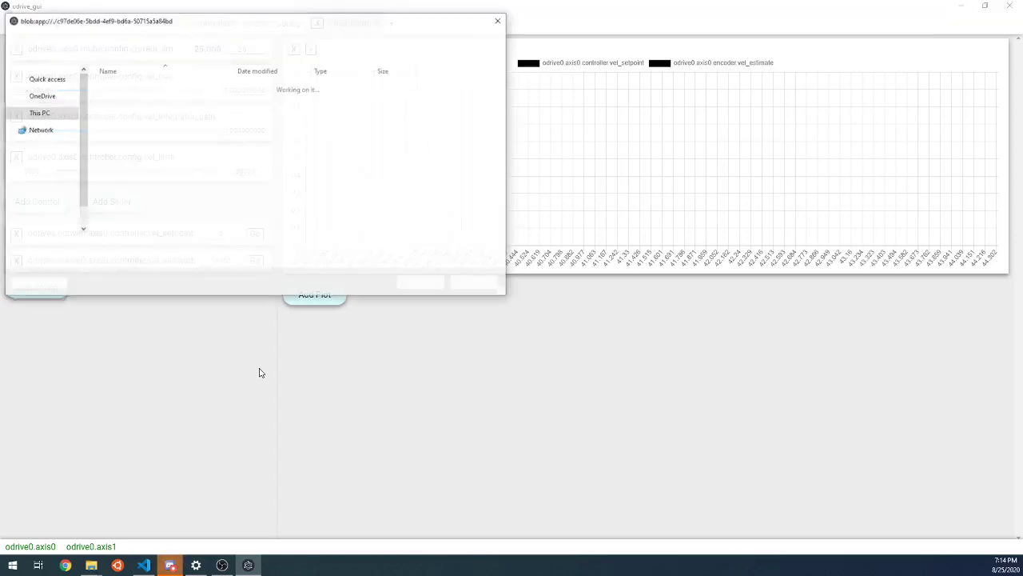
{"action": "left_click", "coordinate": [150, 111]}
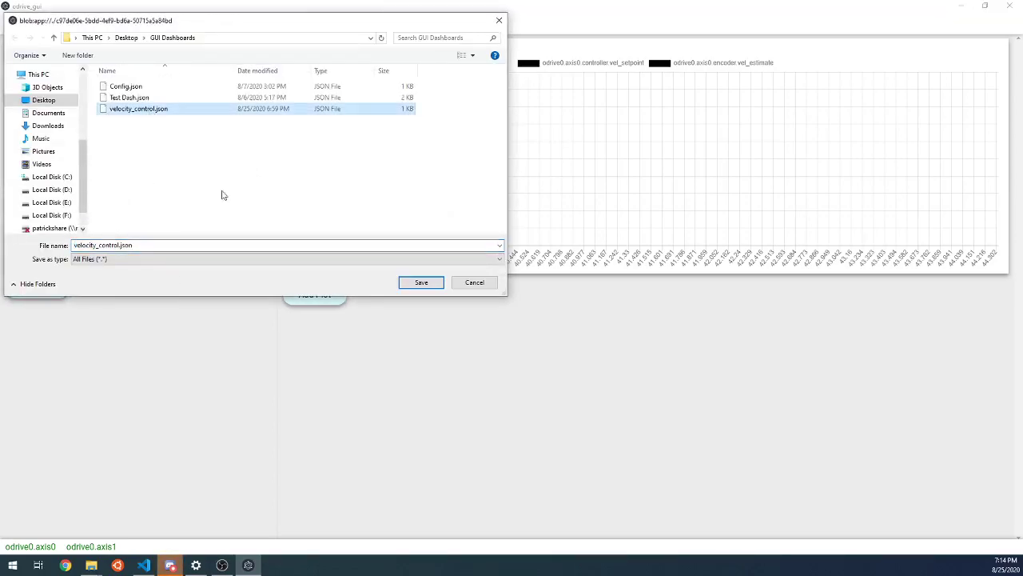
{"action": "left_click", "coordinate": [420, 283]}
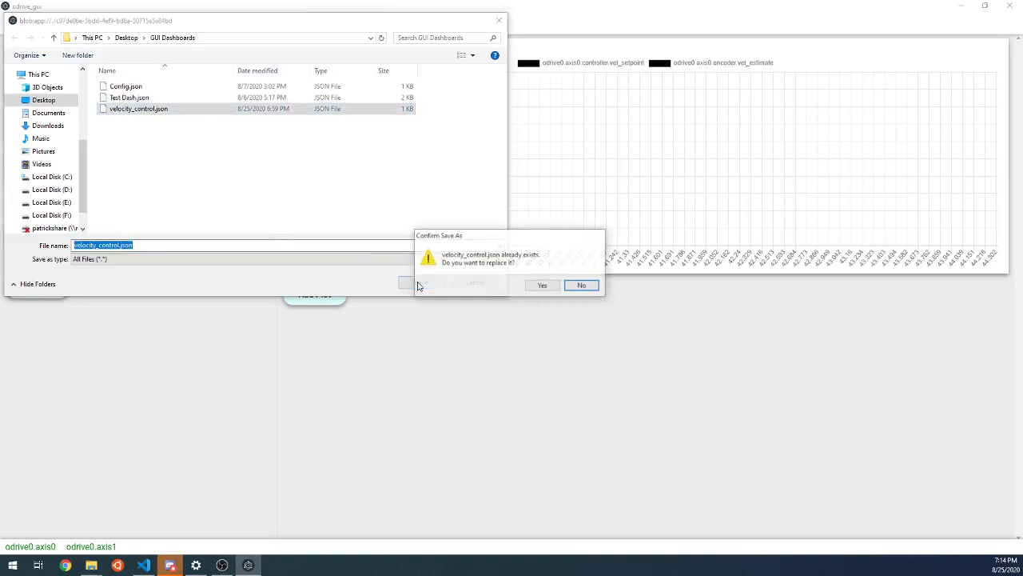
{"action": "left_click", "coordinate": [541, 286]}
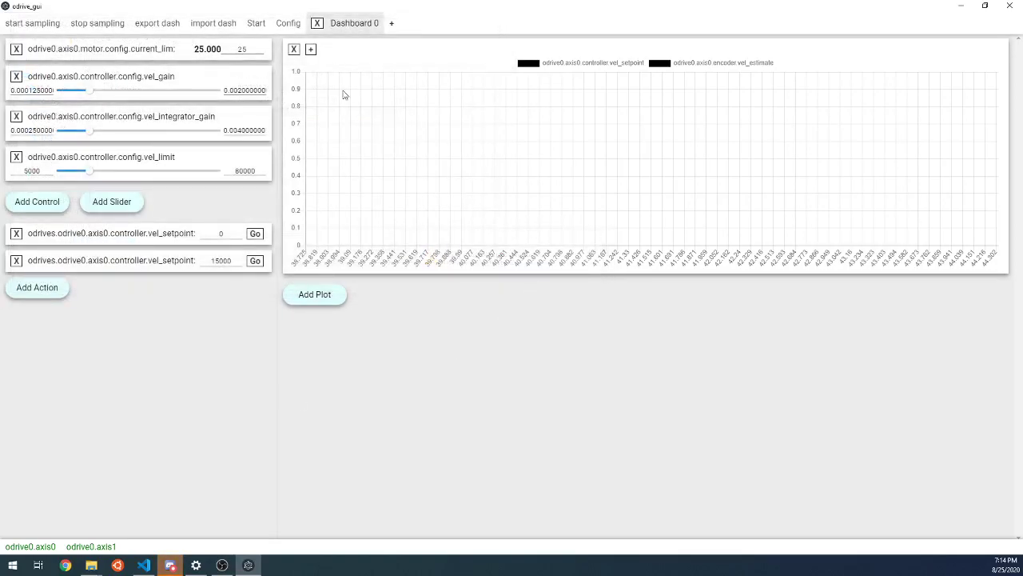
Close Dashboard 0 and reload it by importing velocity_control.json, viewing it before returning to the Start page.
{"action": "left_click", "coordinate": [318, 23]}
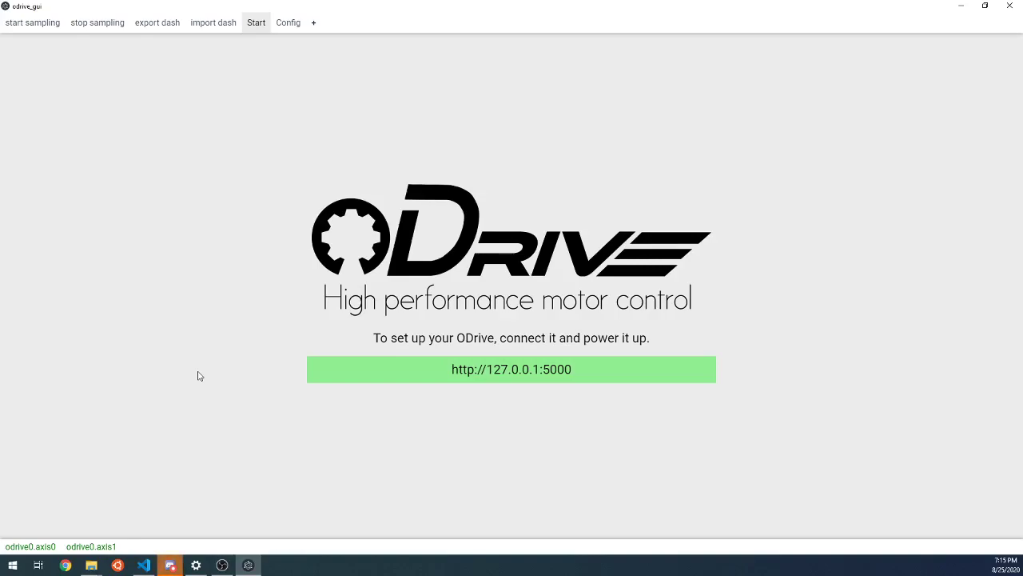
{"action": "left_click", "coordinate": [221, 29]}
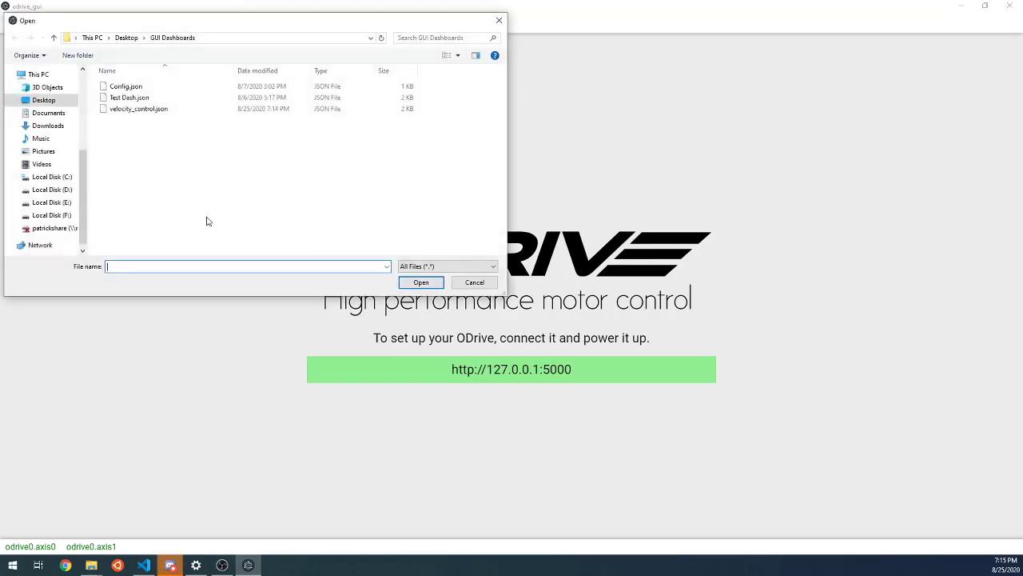
{"action": "double_click", "coordinate": [150, 111]}
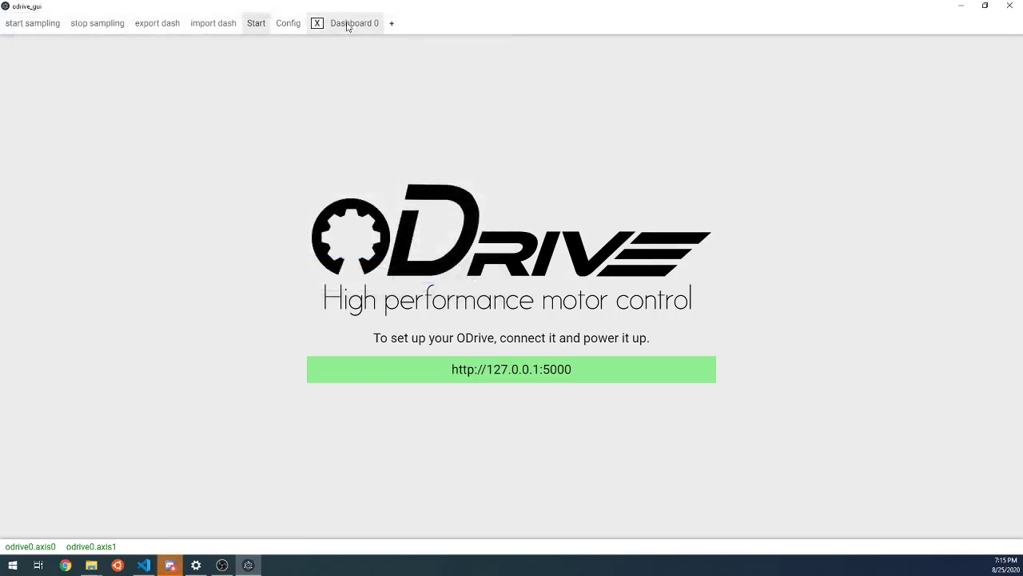
{"action": "left_click", "coordinate": [348, 24]}
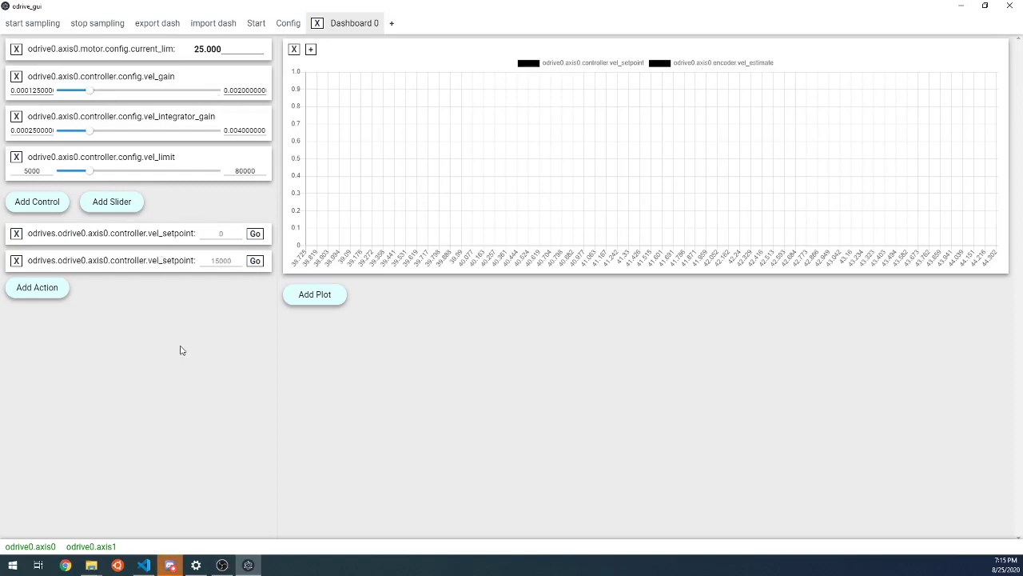
{"action": "left_click", "coordinate": [256, 23]}
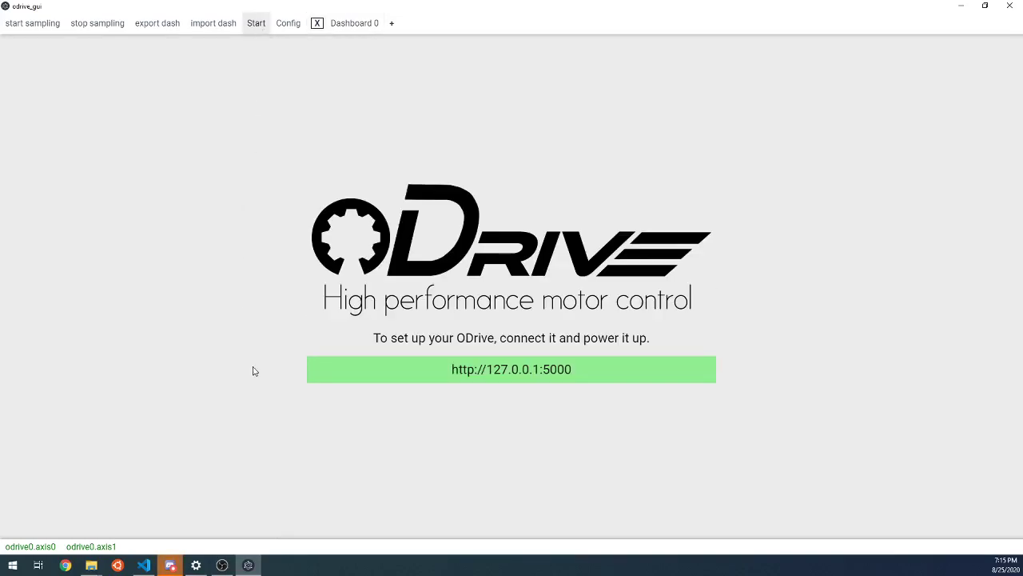